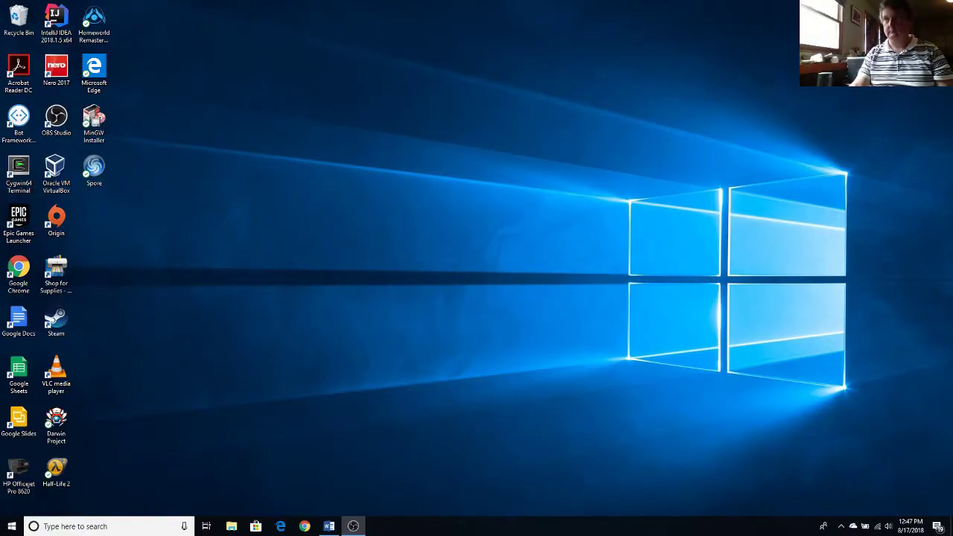
- Search 'setup my invoke' in Windows Search to launch Cortana Device Setup
left_click(96, 529)
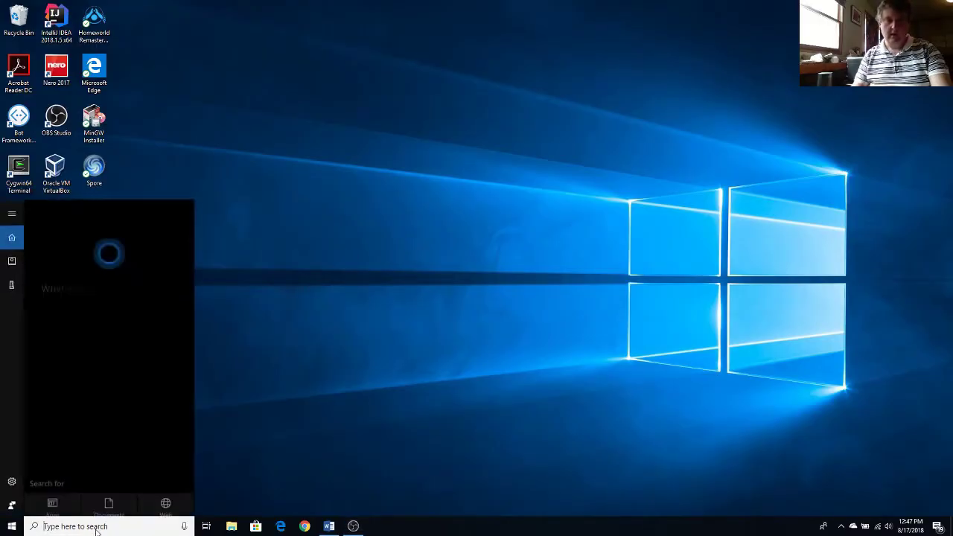
type("setup")
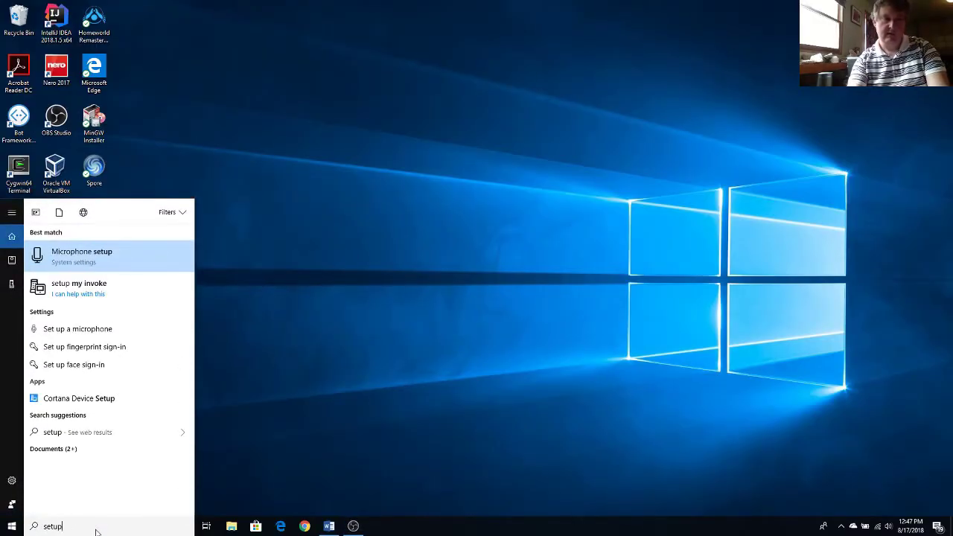
type(" my")
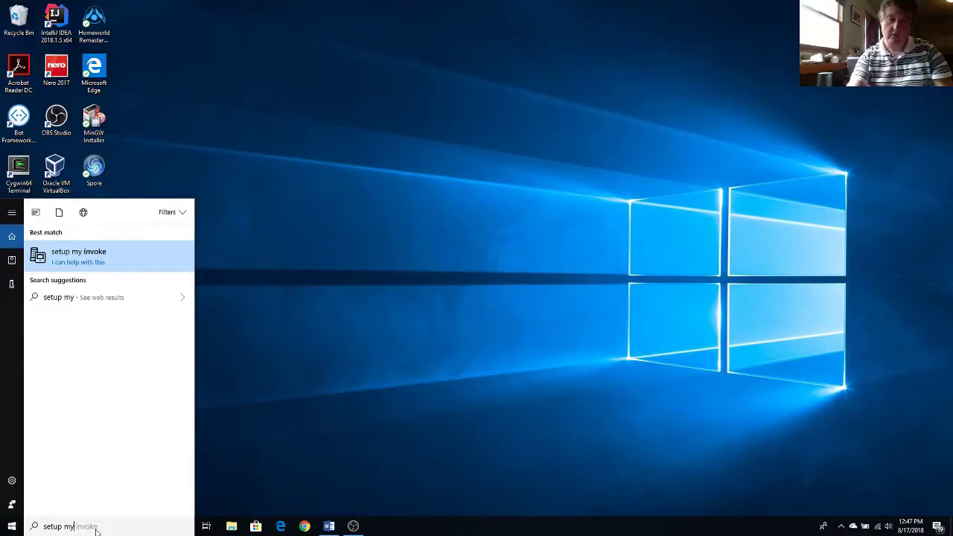
key("Return")
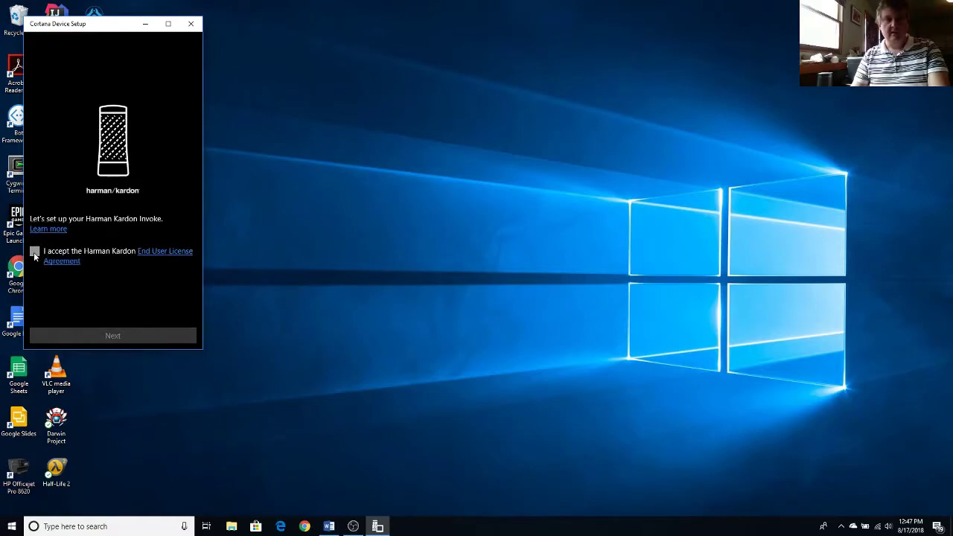
- Accept the Harman Kardon licence, then continue past the plug-in and matching-lights pages
left_click(34, 253)
left_click(115, 335)
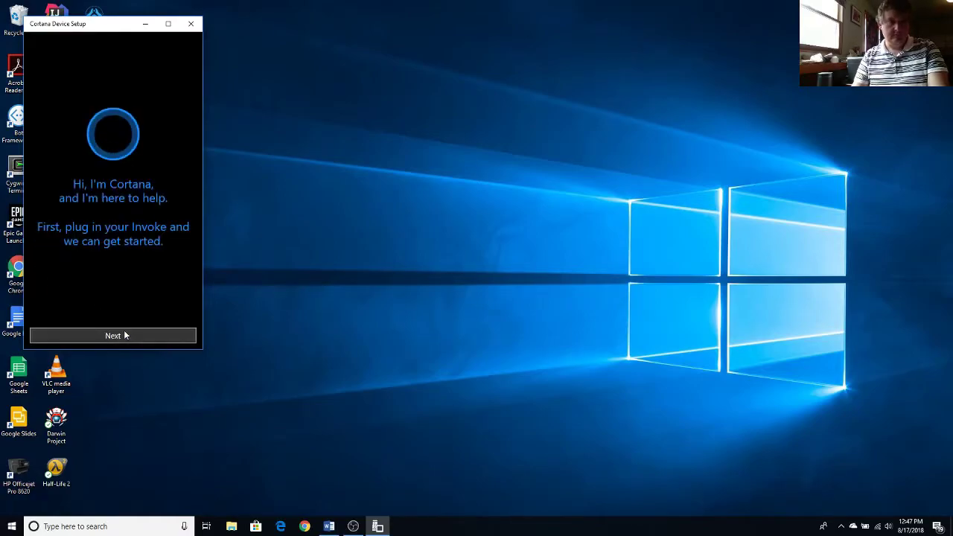
left_click(126, 335)
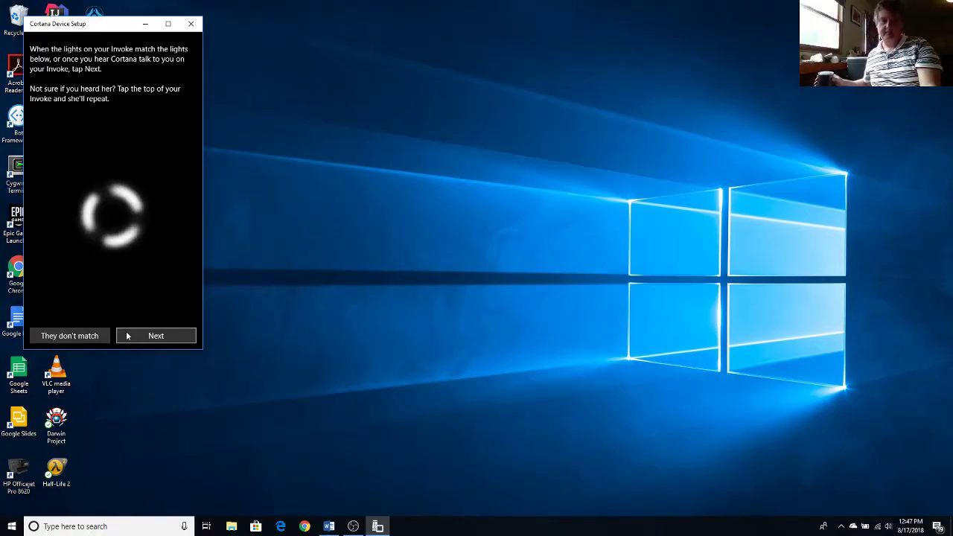
left_click(127, 336)
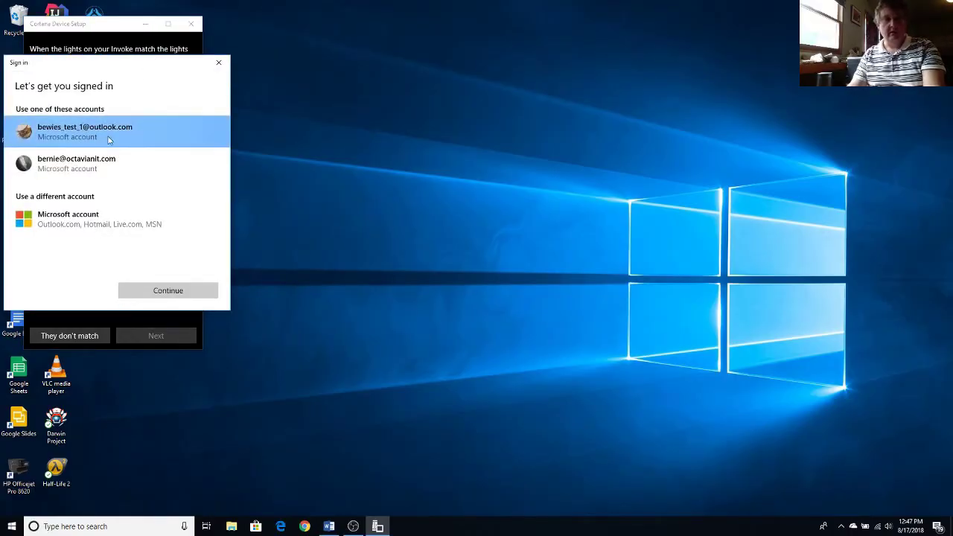
- Sign in with the second Microsoft account, enter the PIN, and allow HK Invoke access
left_click(121, 164)
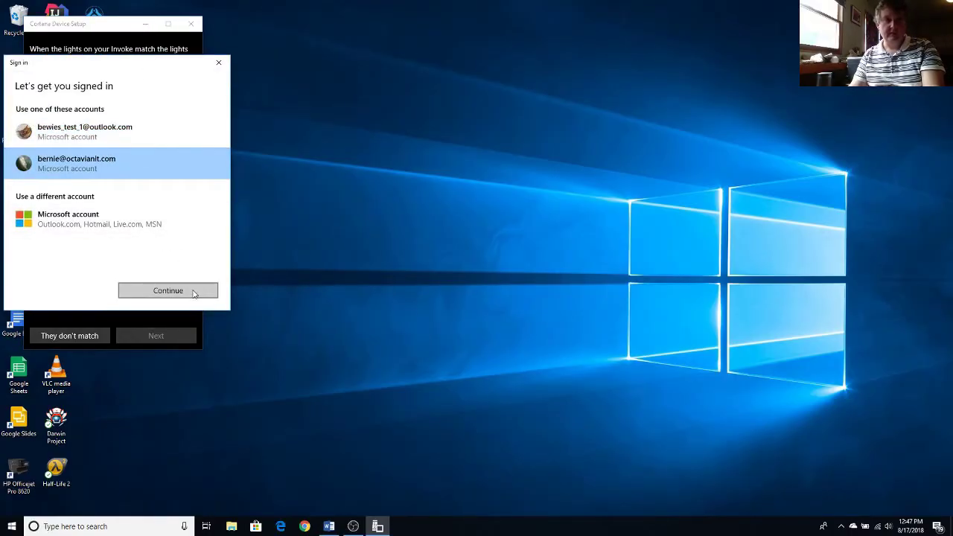
left_click(168, 291)
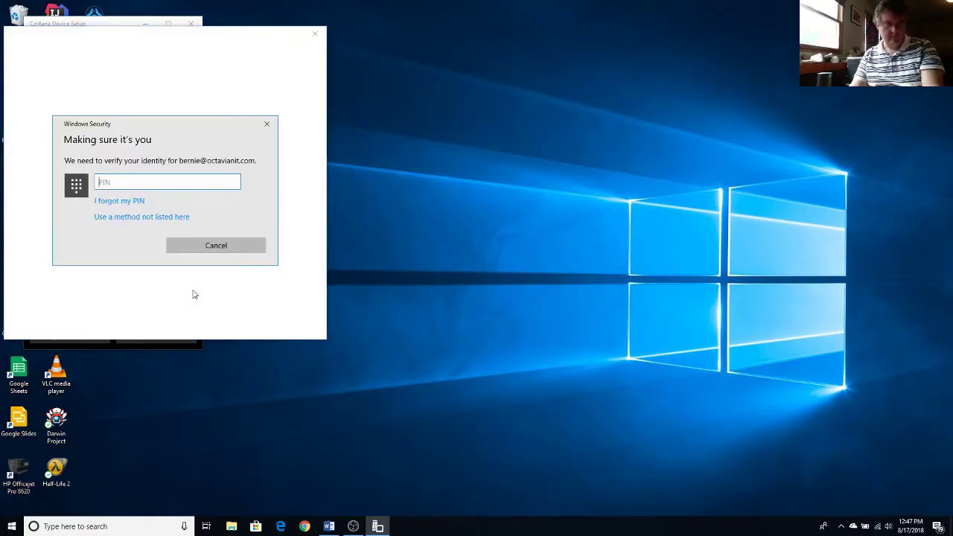
type("1234")
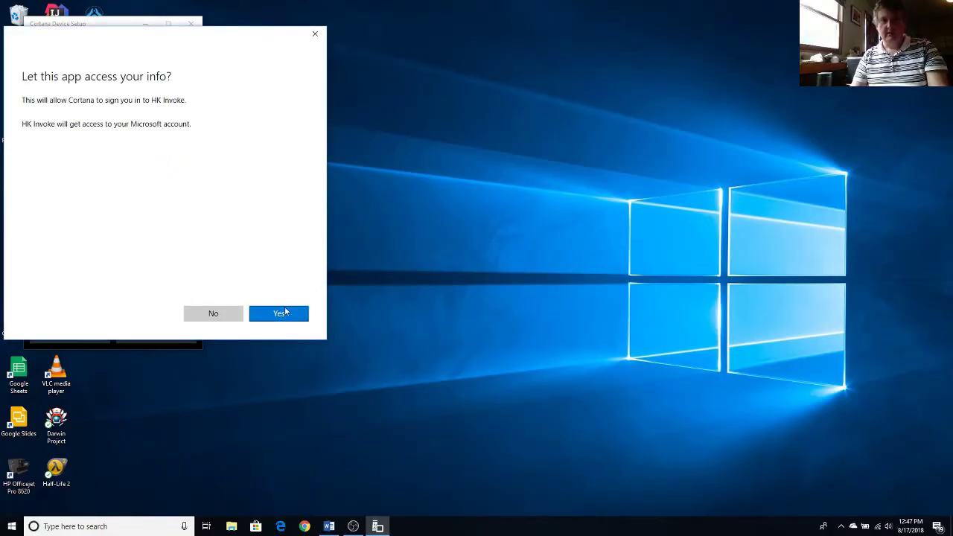
left_click(287, 314)
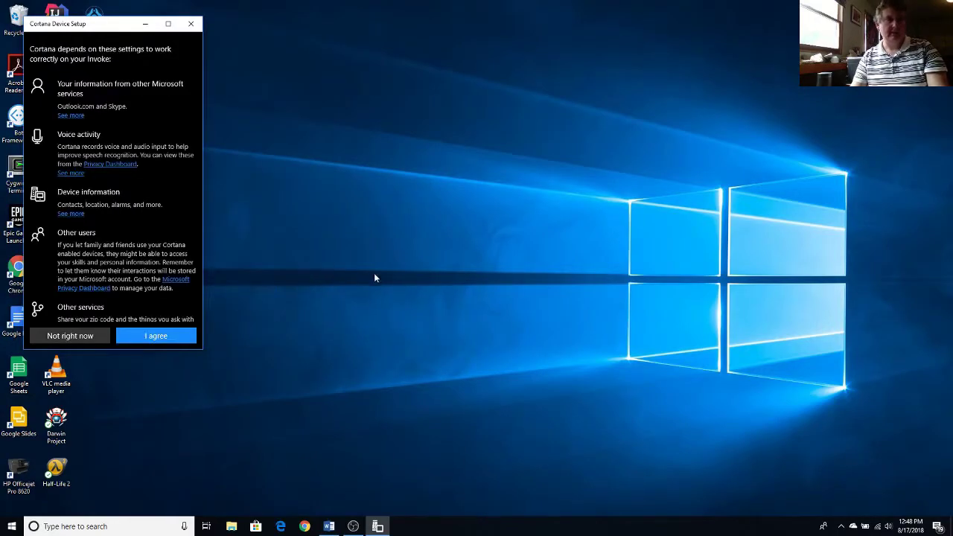
- Agree to Cortana's data settings and confirm the suggested address and Pacific time zone
left_click(183, 335)
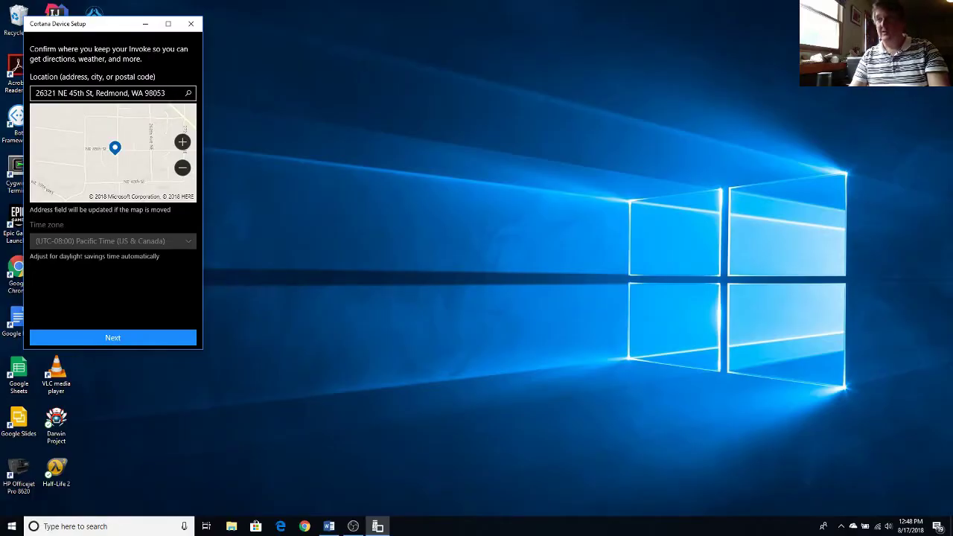
left_click(118, 340)
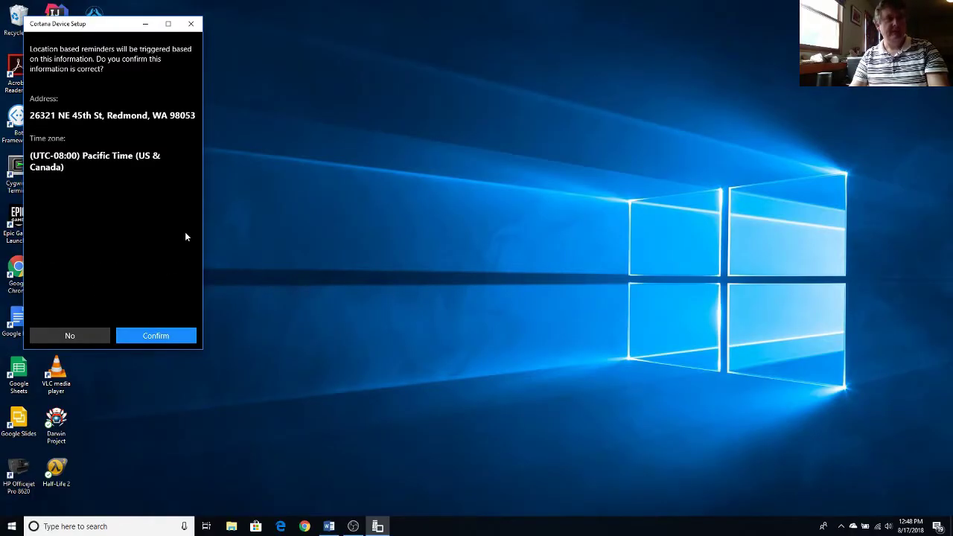
left_click(168, 337)
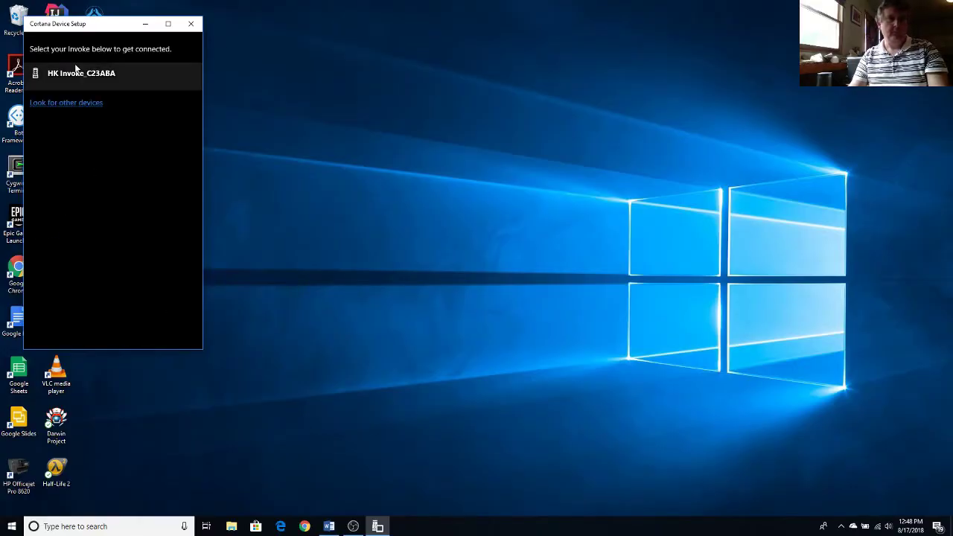
- Connect to the HK Invoke_C23ABA speaker and confirm its lights match
left_click(89, 74)
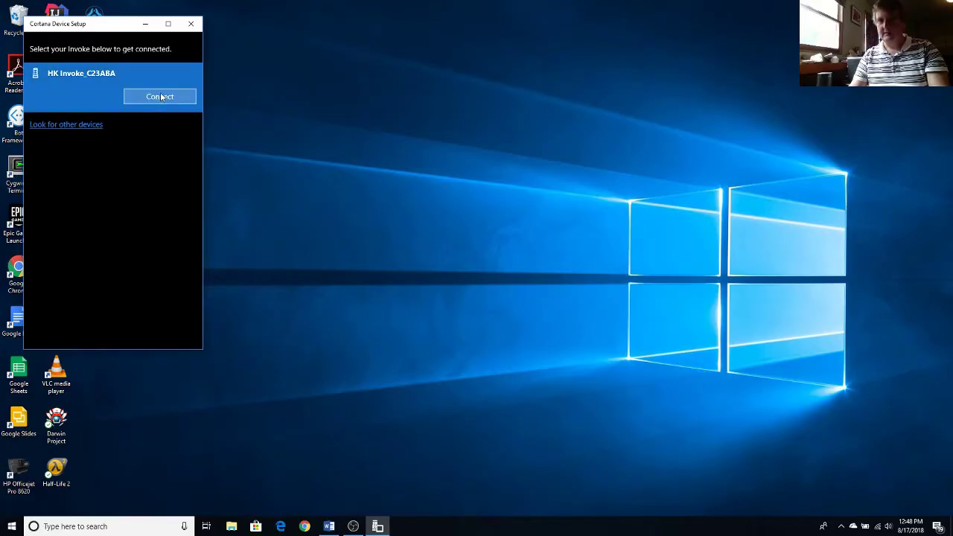
left_click(161, 97)
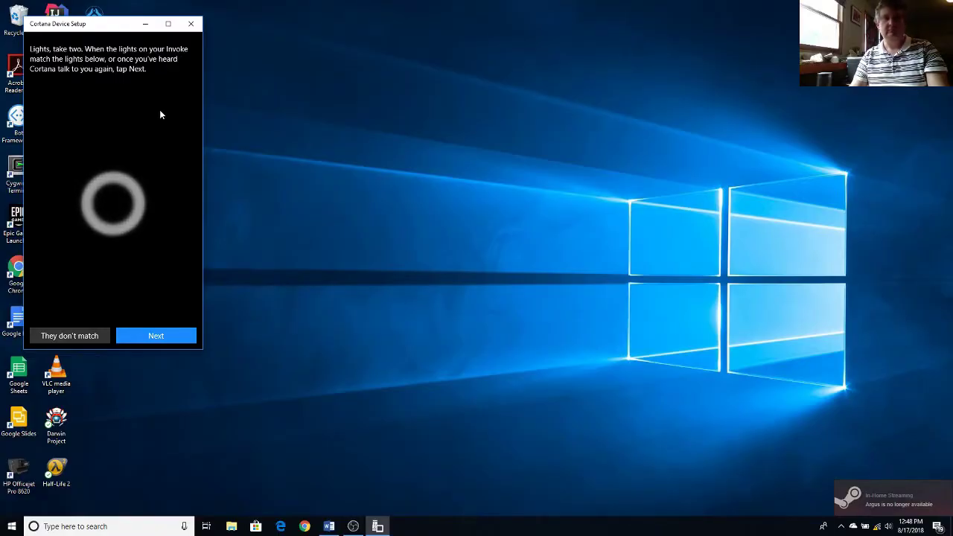
left_click(155, 336)
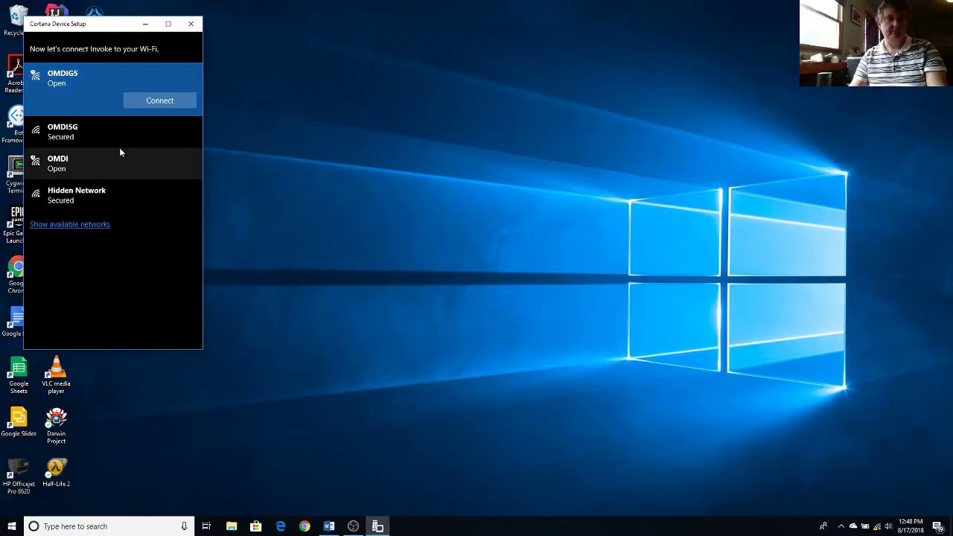
- Join the Invoke to the OMDI Wi-Fi network by entering the network password
left_click(116, 163)
left_click(159, 164)
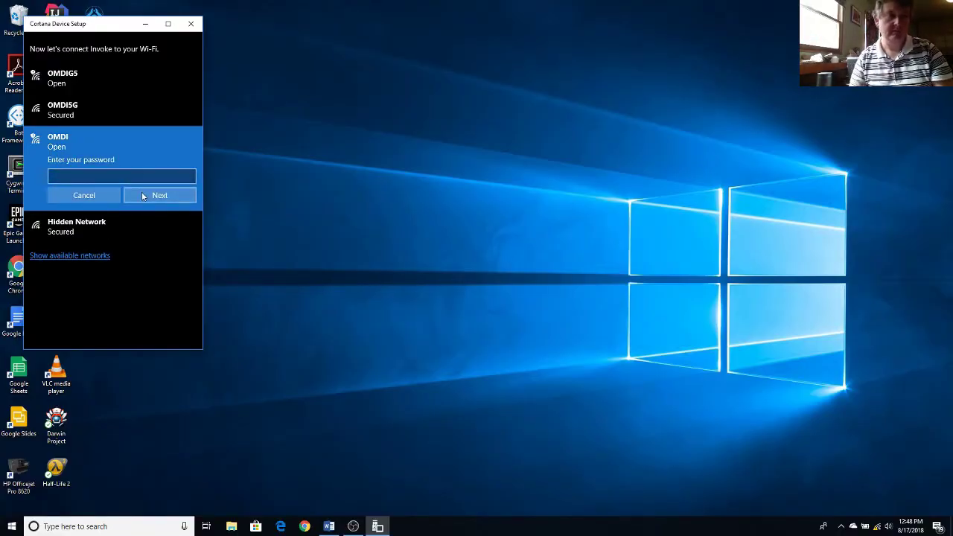
left_click(134, 176)
type("xxxx")
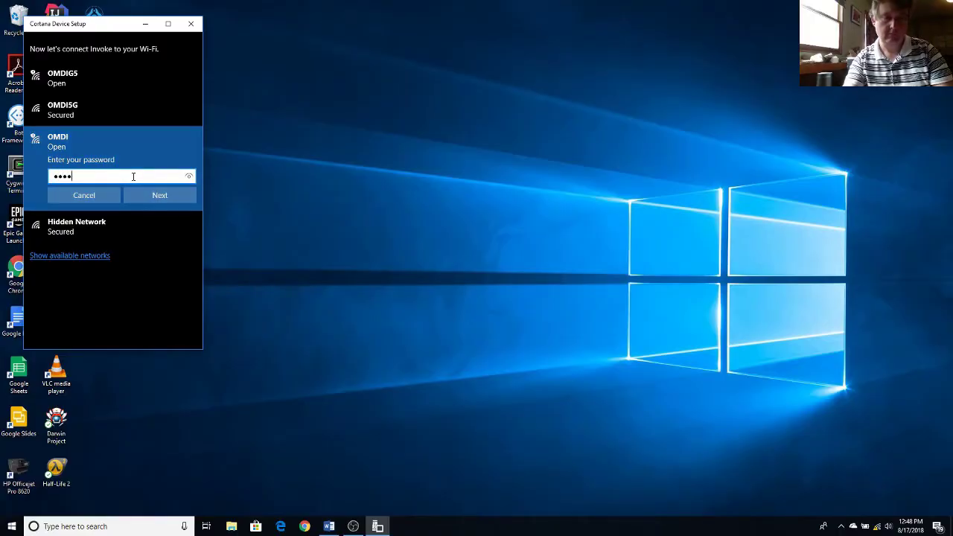
key("Return")
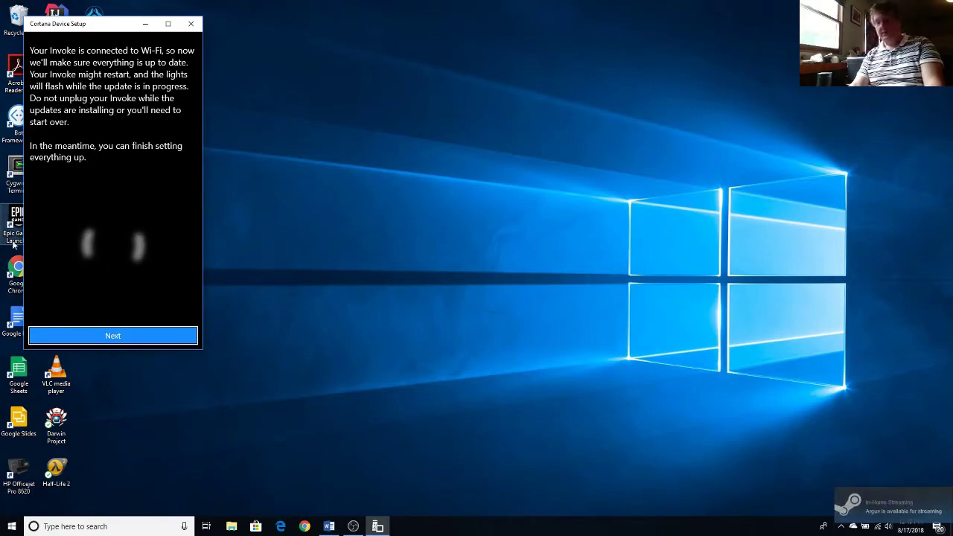
- Continue past the update notice and choose TuneIn as the music provider
left_click(116, 339)
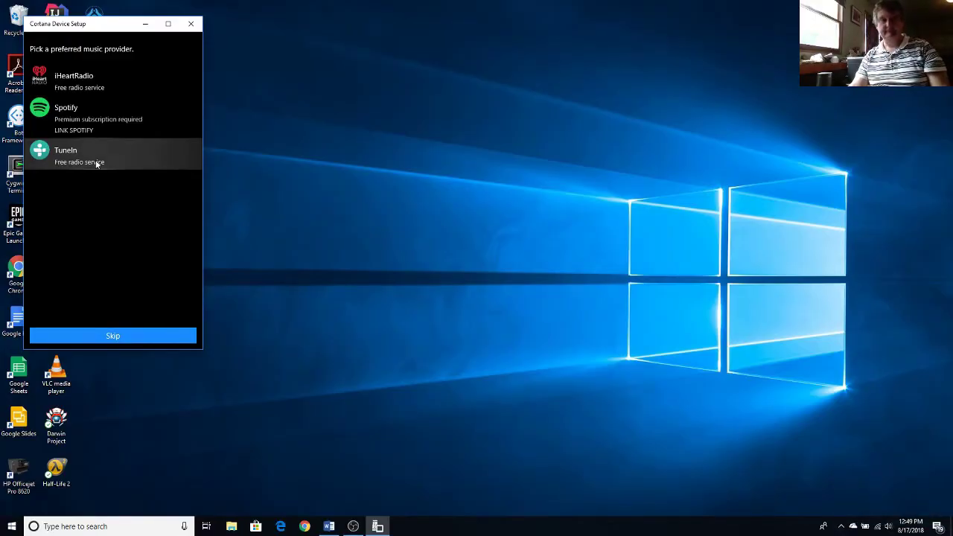
left_click(96, 164)
left_click(124, 342)
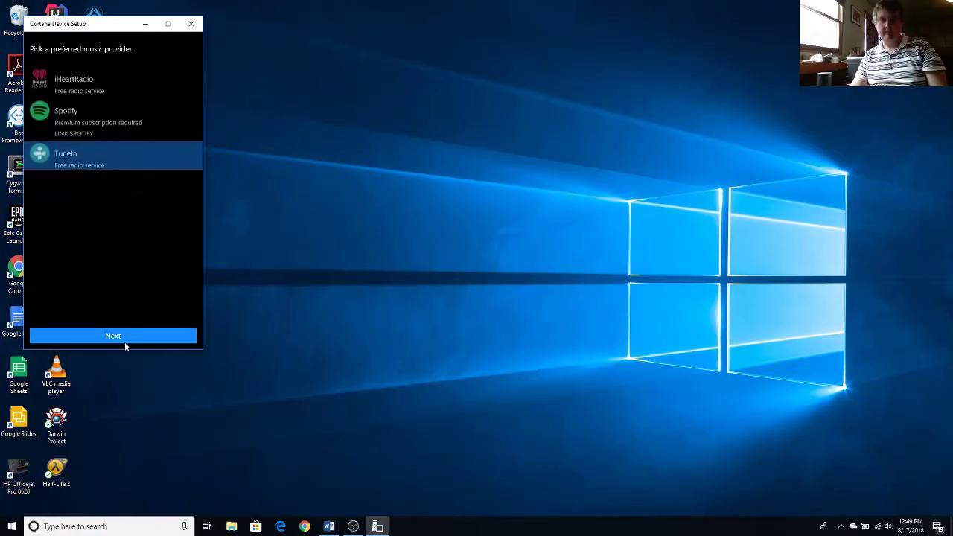
- Skip through the intro video and sample Cortana skills pages until setup closes
left_click(125, 339)
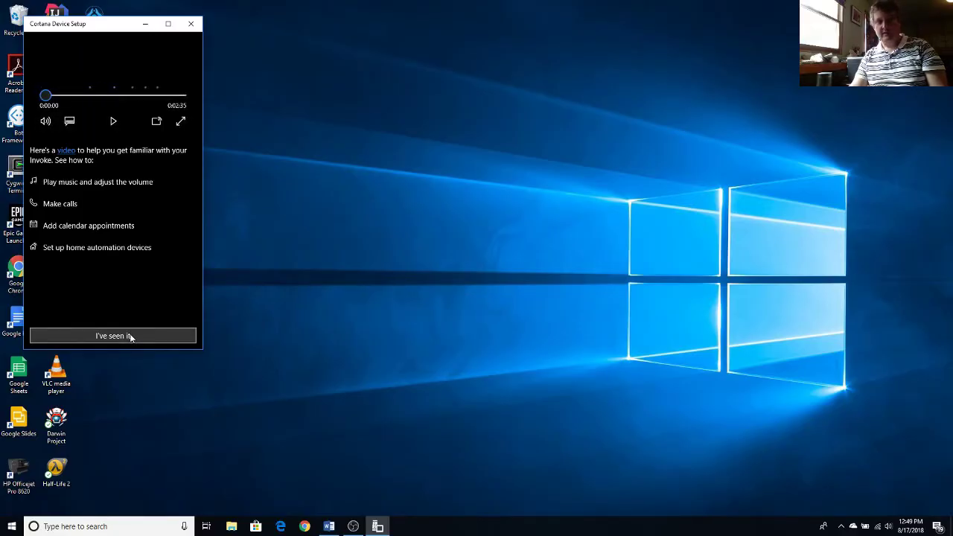
left_click(131, 336)
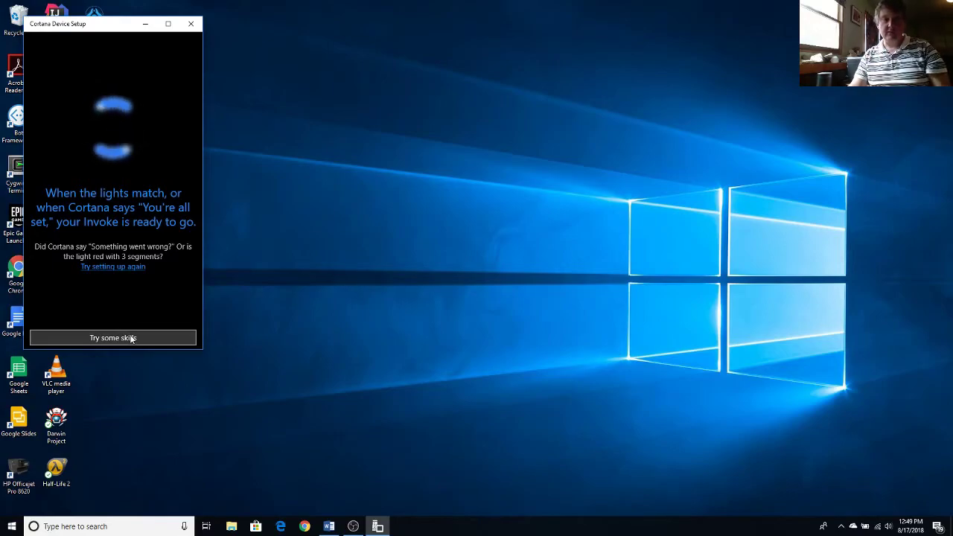
left_click(131, 339)
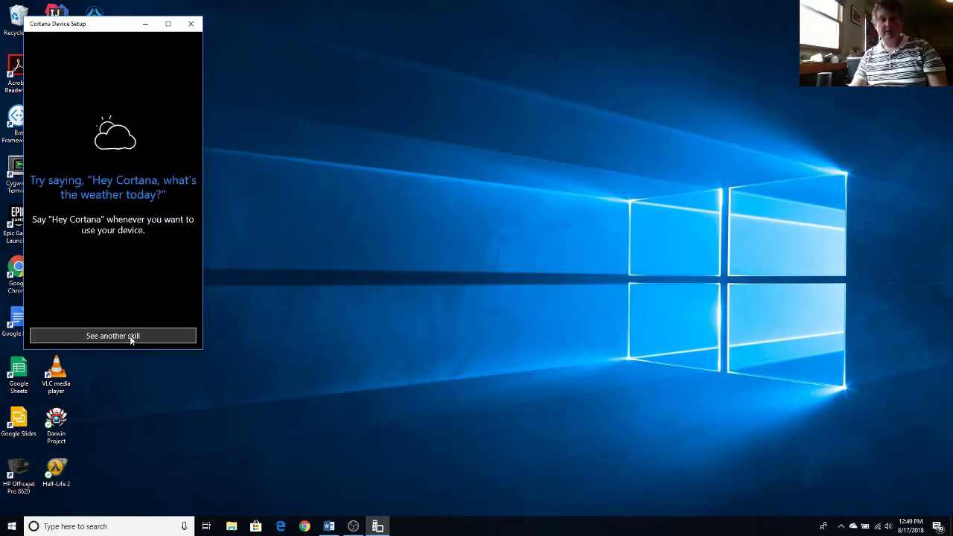
left_click(130, 336)
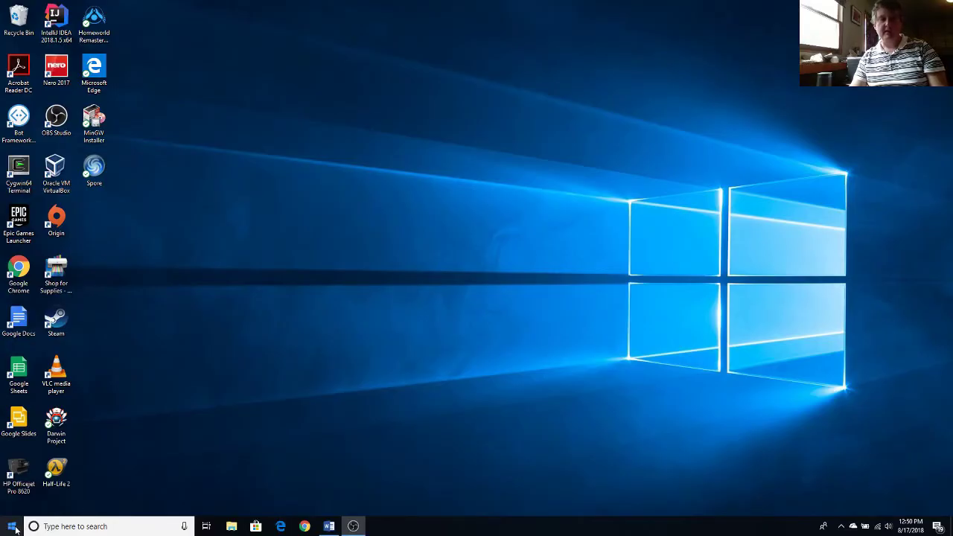
- Open the Invoke speaker's Settings page from Cortana's Devices list
left_click(185, 527)
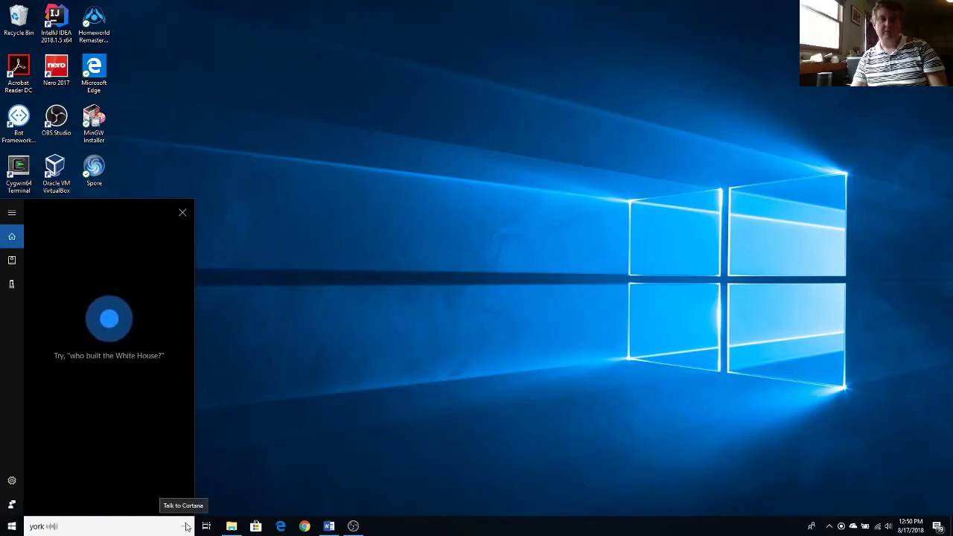
left_click(12, 286)
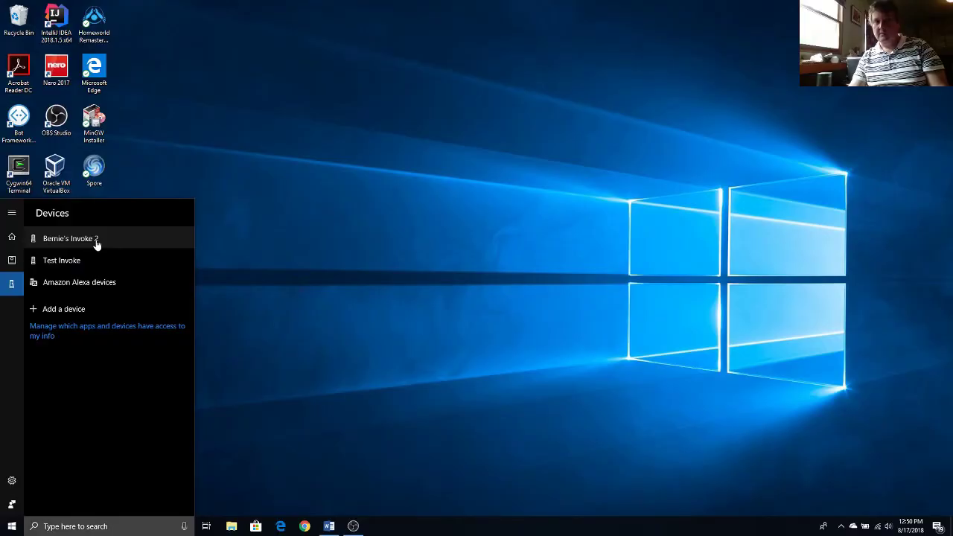
left_click(97, 245)
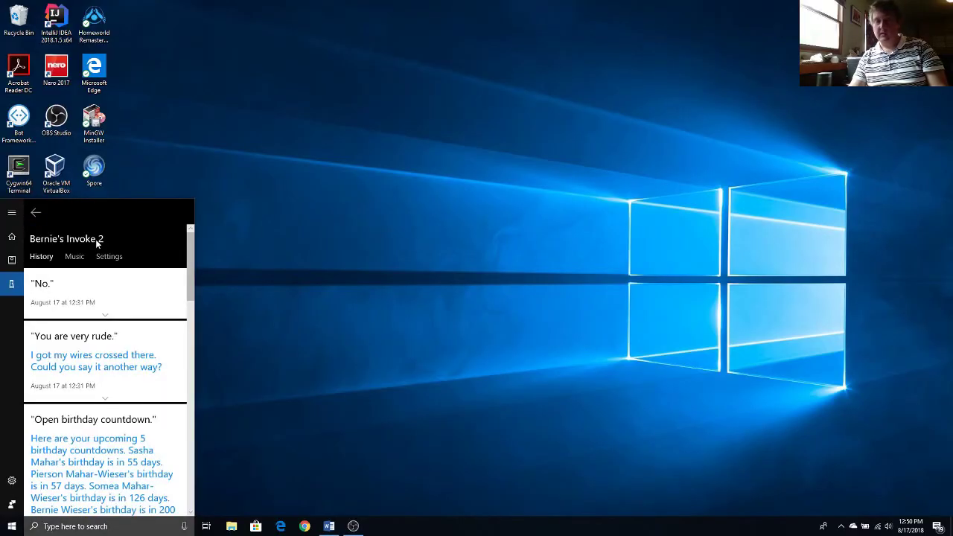
left_click(113, 258)
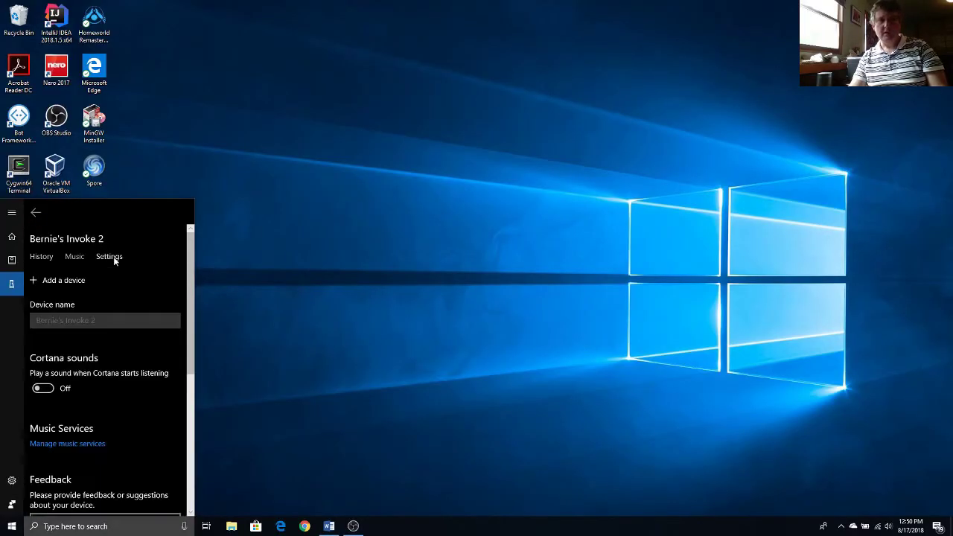
- Rename the Invoke to 'Hunter Killer', submit it, and close the Cortana panel
left_click(112, 320)
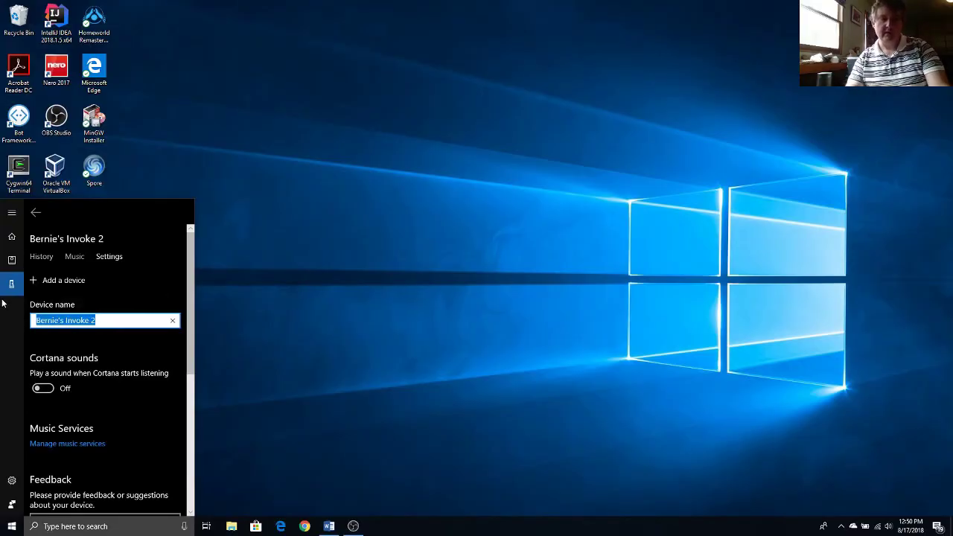
type("Hunter Killer")
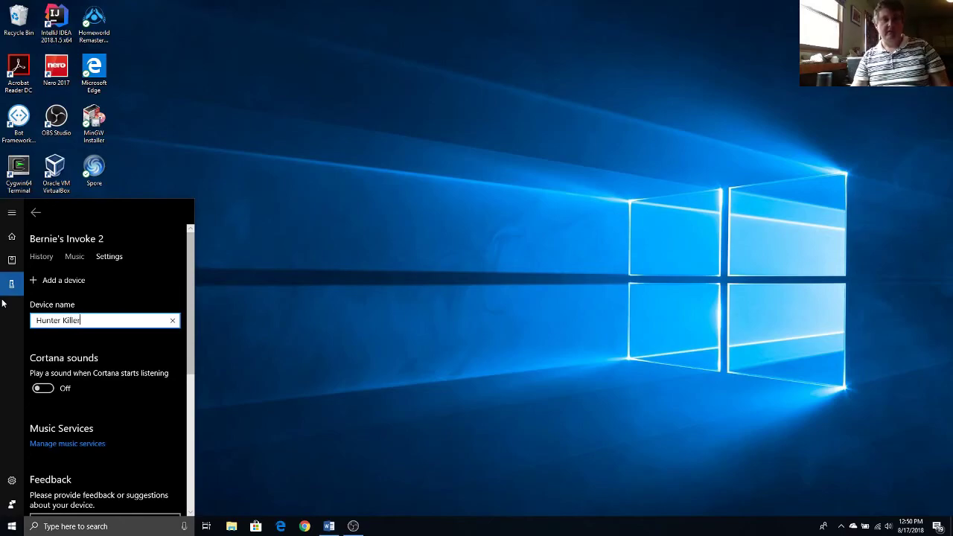
scroll(72, 358, "down", 2)
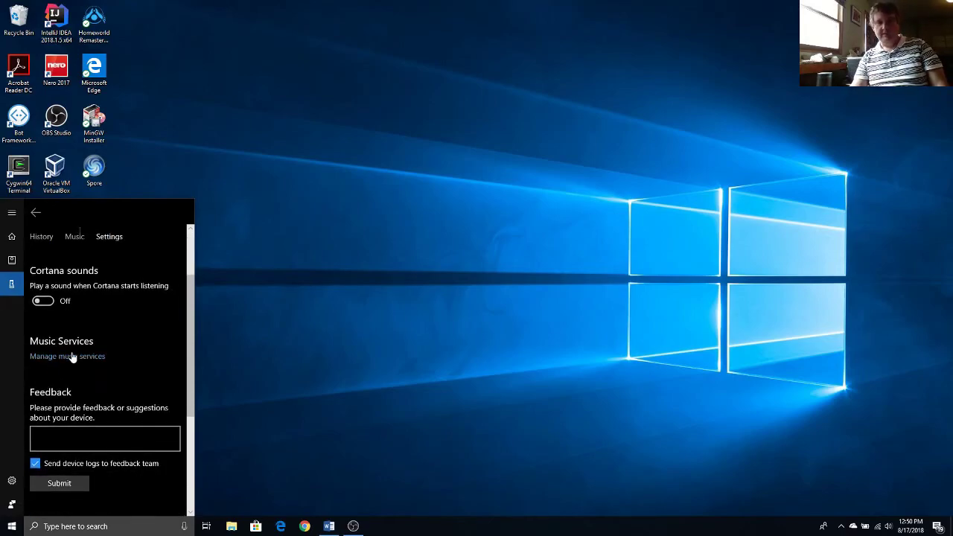
left_click(66, 488)
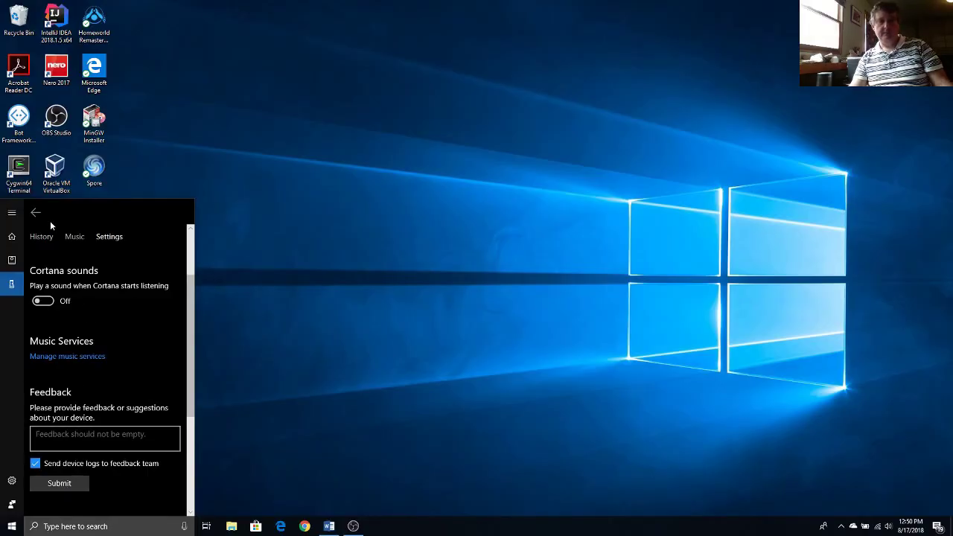
key("Escape")
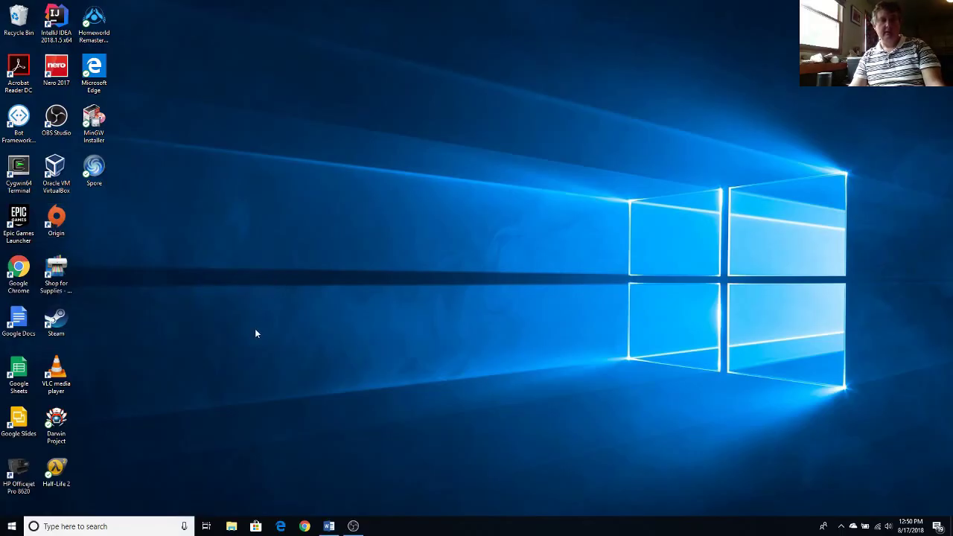